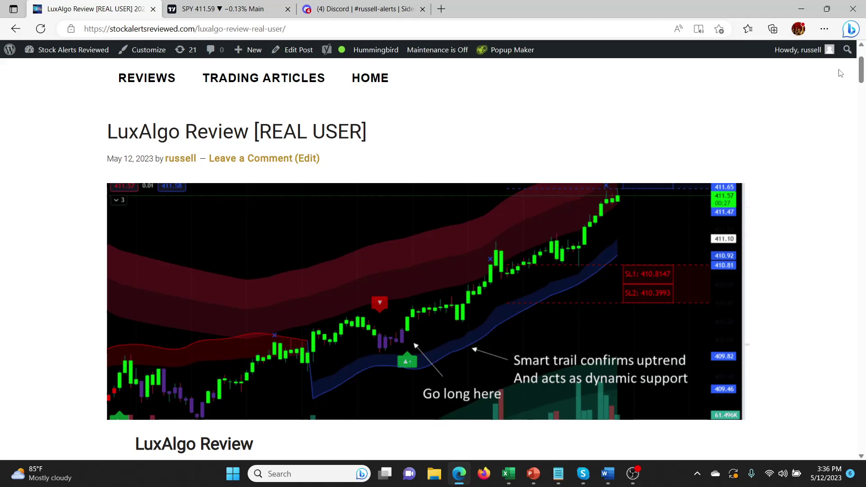
# Step: Scroll the LuxAlgo review past its chart image to the 'Before we get started' intro paragraph
pyautogui.moveTo(862, 68)
pyautogui.mouseDown()
pyautogui.moveTo(863, 132)
pyautogui.moveTo(862, 68)
pyautogui.mouseUp()
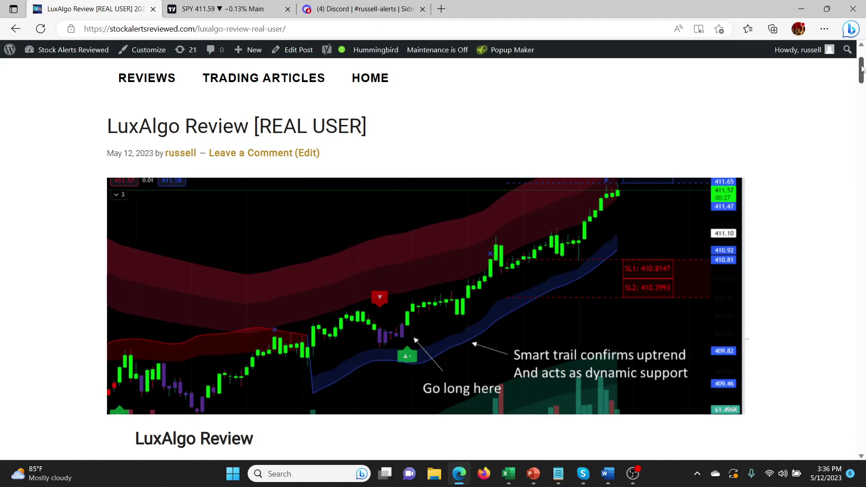
pyautogui.moveTo(863, 68); pyautogui.dragTo(862, 100)
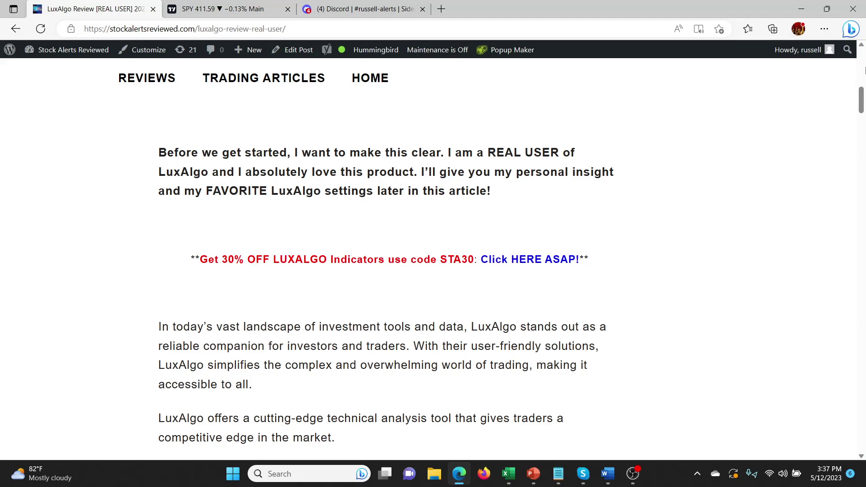
# Step: Scroll back up to the LuxAlgo review title and switch to the SPY chart in TradingView
pyautogui.click(861, 71)
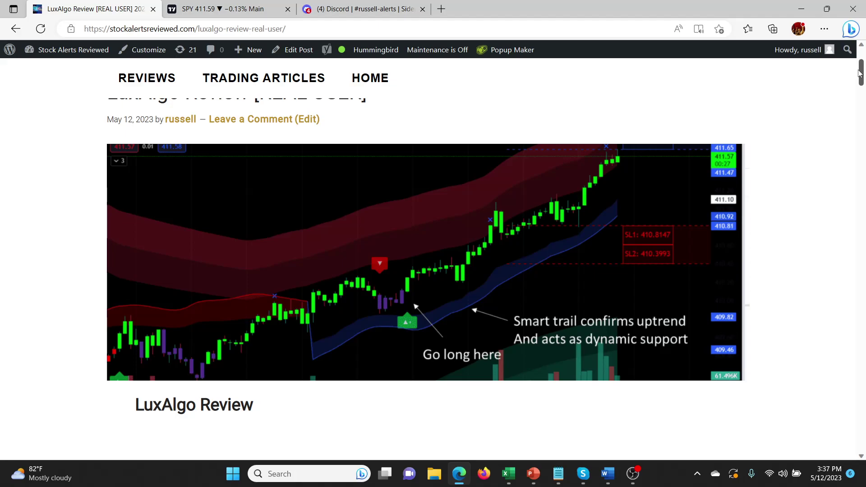
pyautogui.scroll(1, 860, 72)
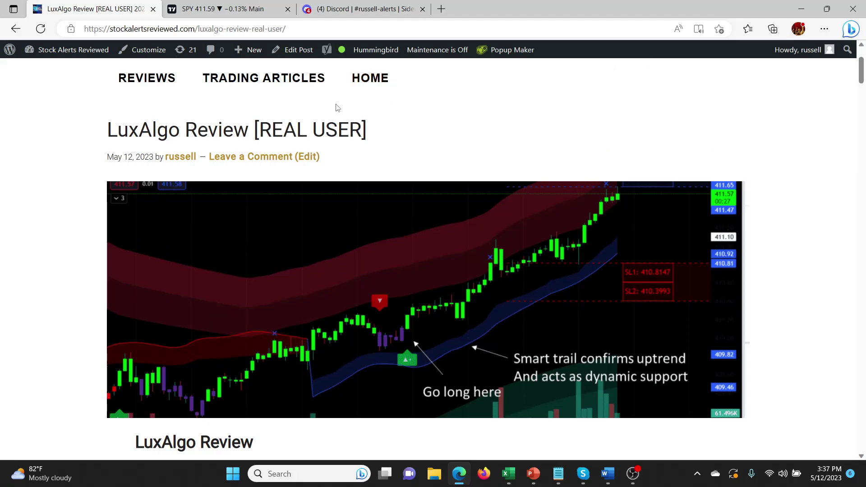
pyautogui.click(232, 16)
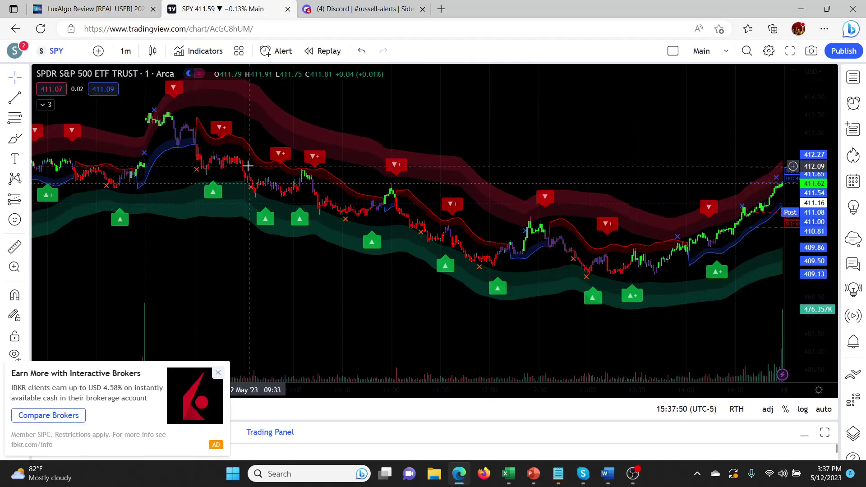
# Step: Close the Interactive Brokers ad and select the LuxAlgo indicator bands on the SPY chart
pyautogui.click(218, 373)
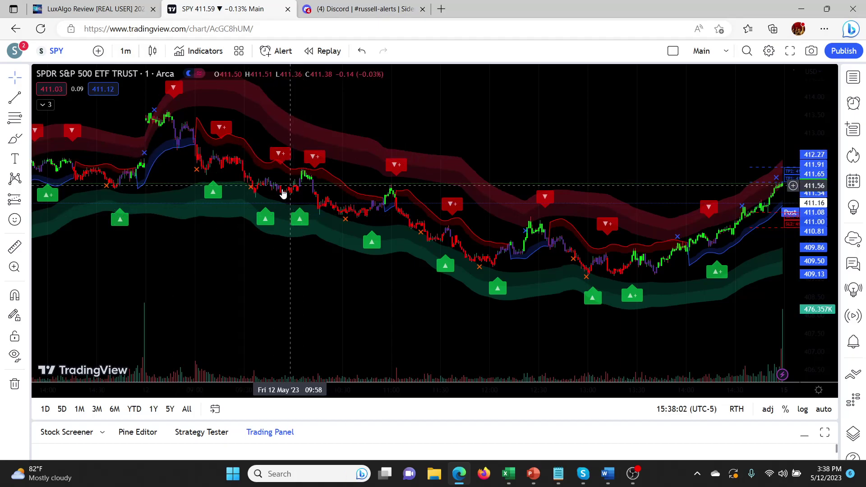
pyautogui.click(310, 165)
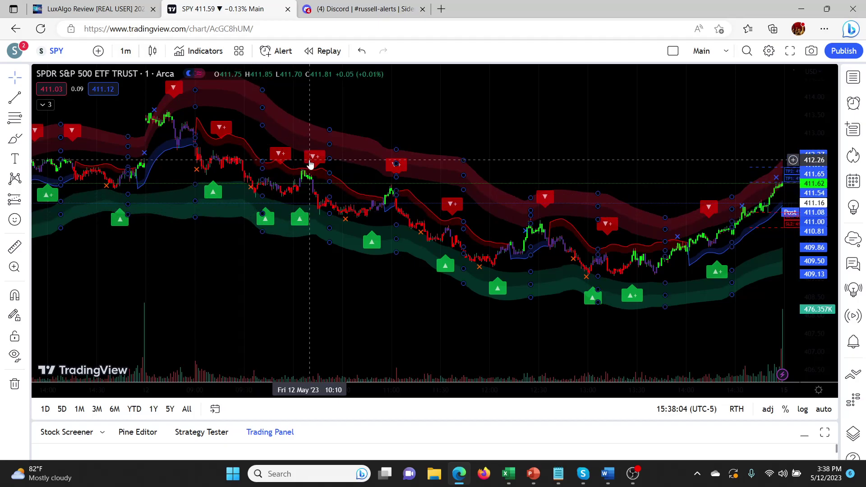
pyautogui.doubleClick(310, 165)
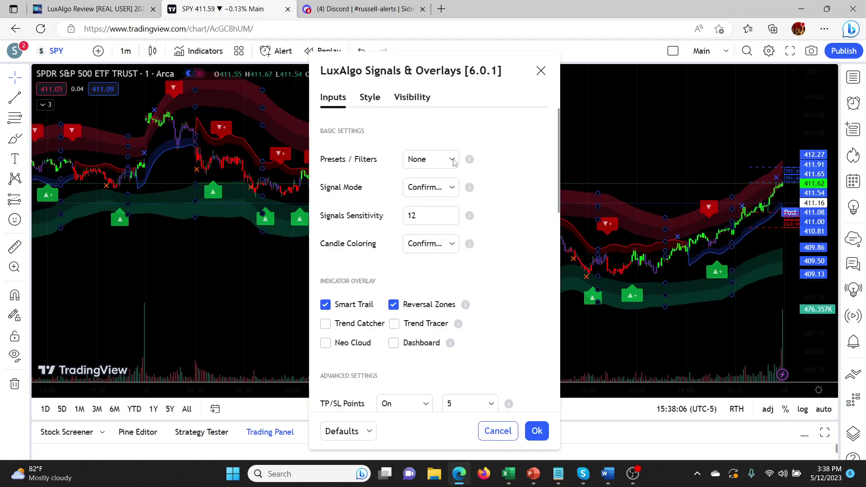
pyautogui.click(451, 188)
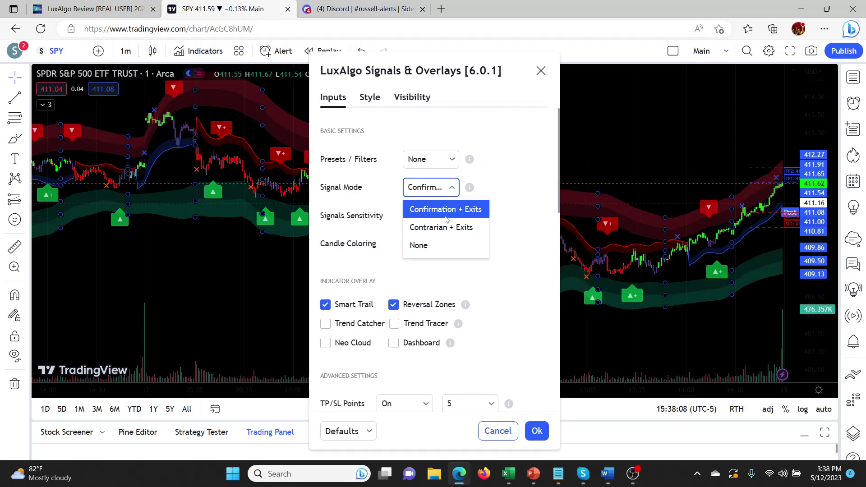
pyautogui.click(494, 183)
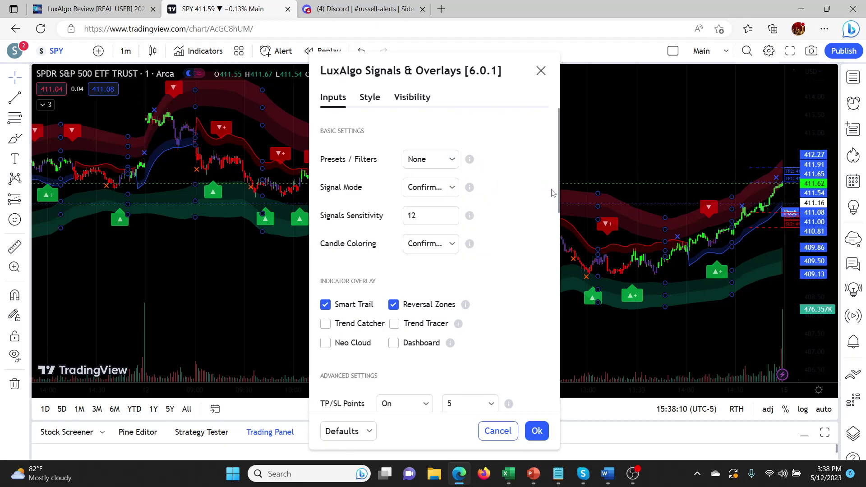
pyautogui.moveTo(560, 198); pyautogui.dragTo(559, 228)
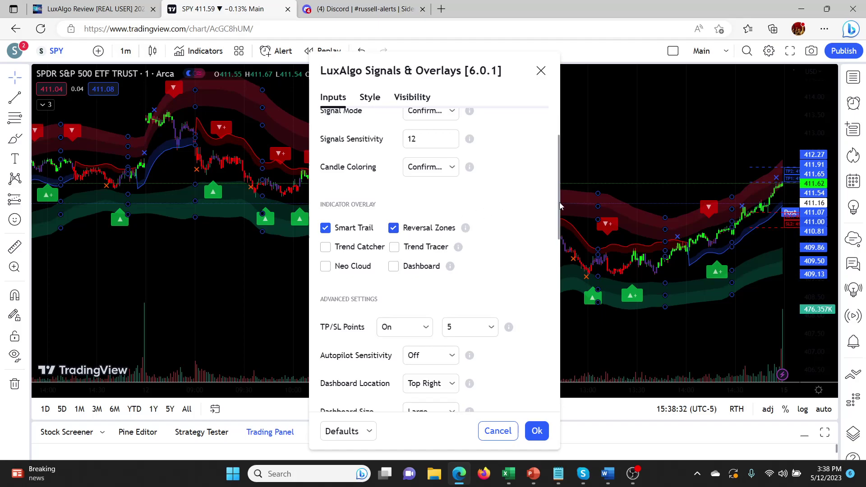
pyautogui.moveTo(559, 204); pyautogui.dragTo(551, 165)
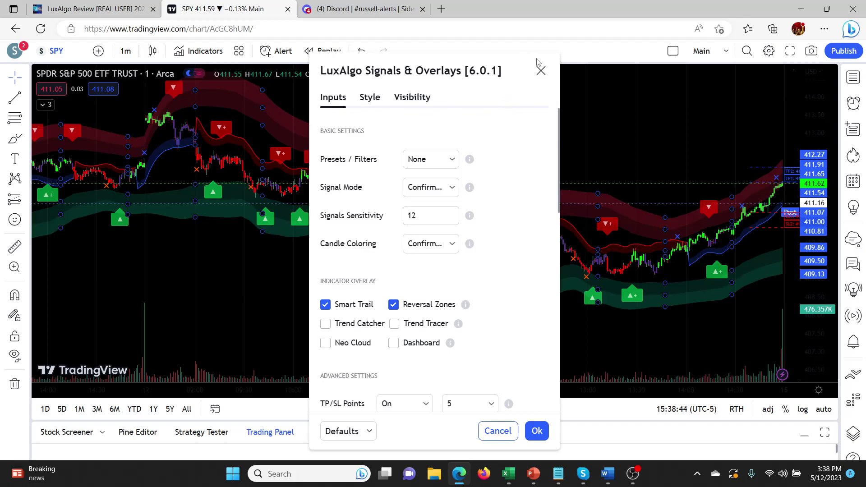
pyautogui.click(542, 72)
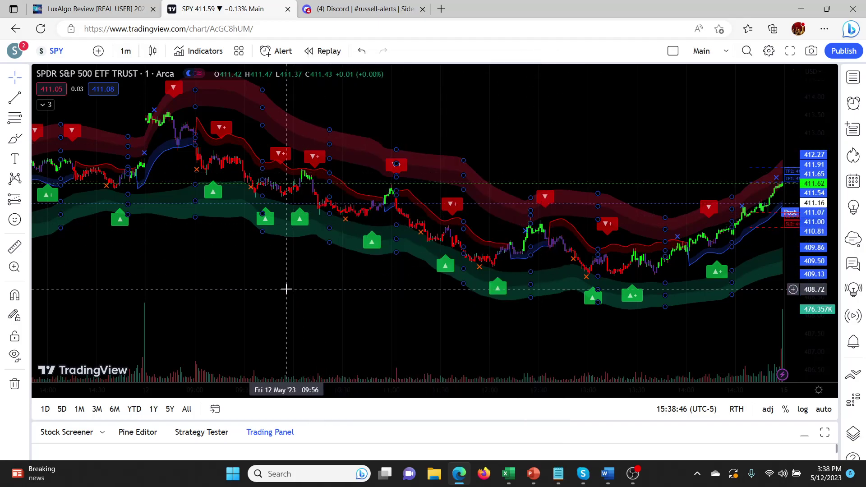
# Step: Deselect the indicator, zoom in three levels, and pan across the midday and afternoon bars
pyautogui.click(286, 289)
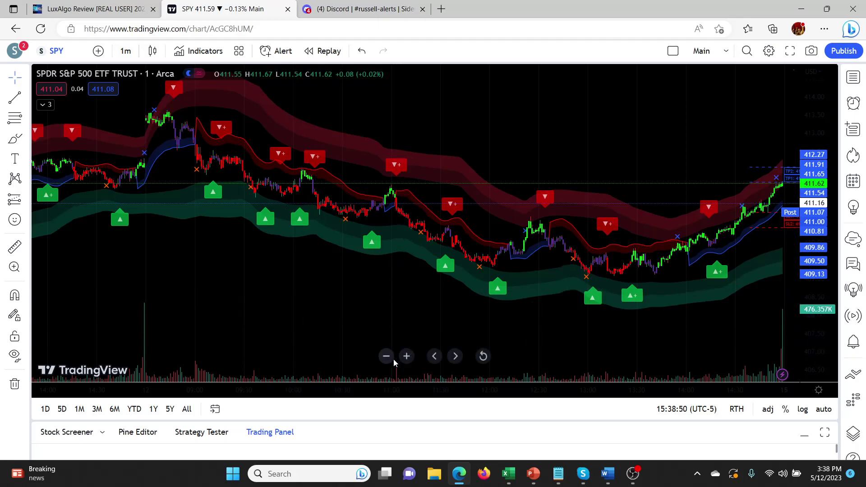
pyautogui.click(407, 356)
pyautogui.click(407, 356)
pyautogui.click(407, 356)
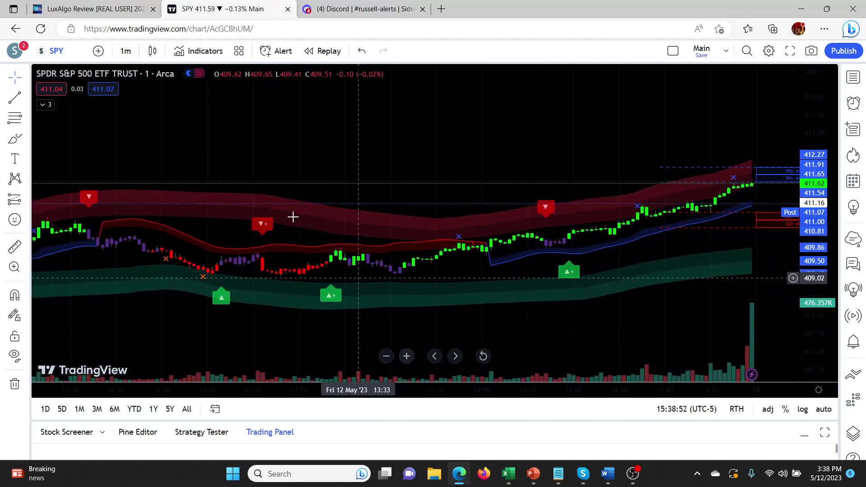
pyautogui.moveTo(286, 202); pyautogui.dragTo(499, 171)
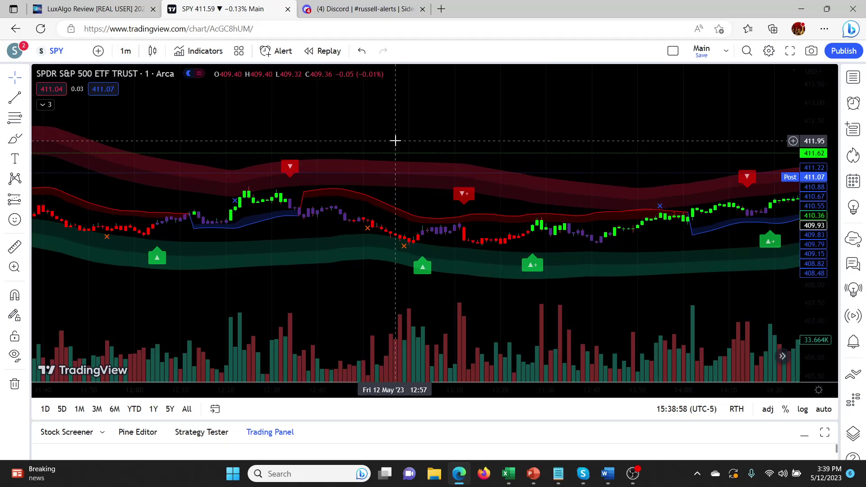
pyautogui.moveTo(394, 139); pyautogui.dragTo(531, 130)
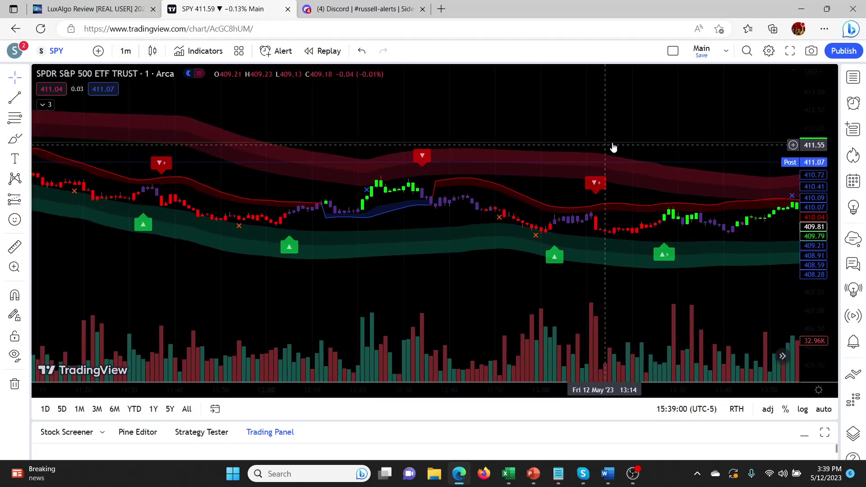
pyautogui.moveTo(597, 141); pyautogui.dragTo(421, 151)
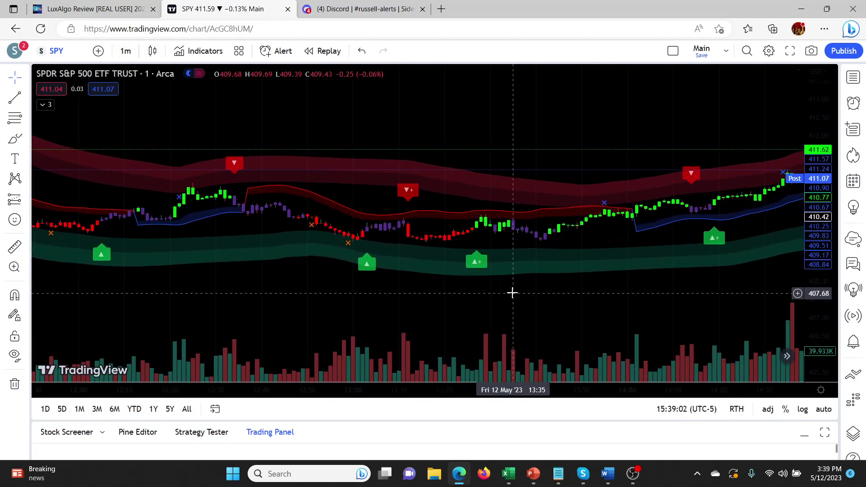
# Step: Zoom closer on the 13:00–14:15 bars, stretch the price scale, then show the full day with 1D
pyautogui.moveTo(453, 356)
pyautogui.click(407, 357)
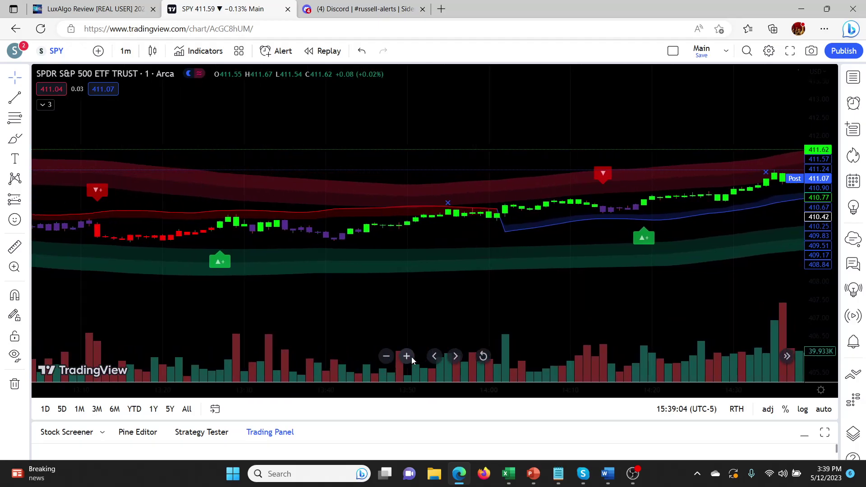
pyautogui.click(406, 357)
pyautogui.moveTo(379, 212); pyautogui.dragTo(550, 195)
pyautogui.moveTo(311, 250); pyautogui.dragTo(382, 250)
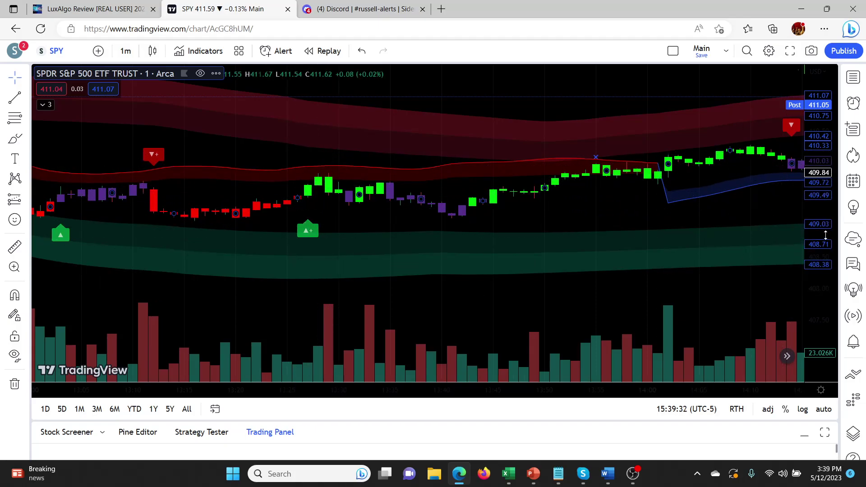
pyautogui.moveTo(826, 235); pyautogui.dragTo(826, 210)
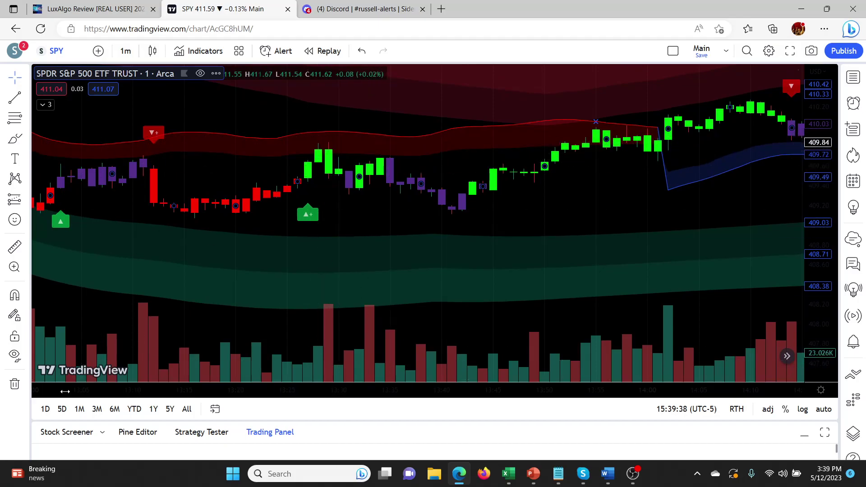
pyautogui.click(45, 409)
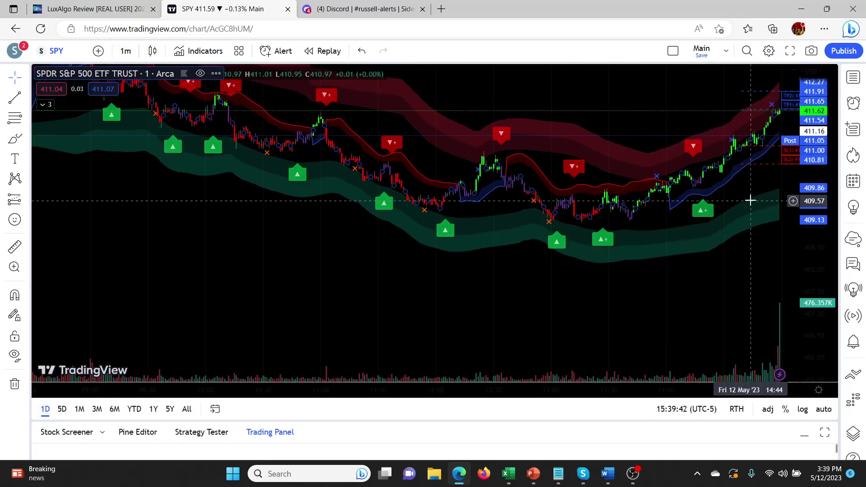
# Step: Set the LuxAlgo Presets / Filters option to Smart Trail [Filter] and apply it
pyautogui.moveTo(829, 164); pyautogui.dragTo(821, 300)
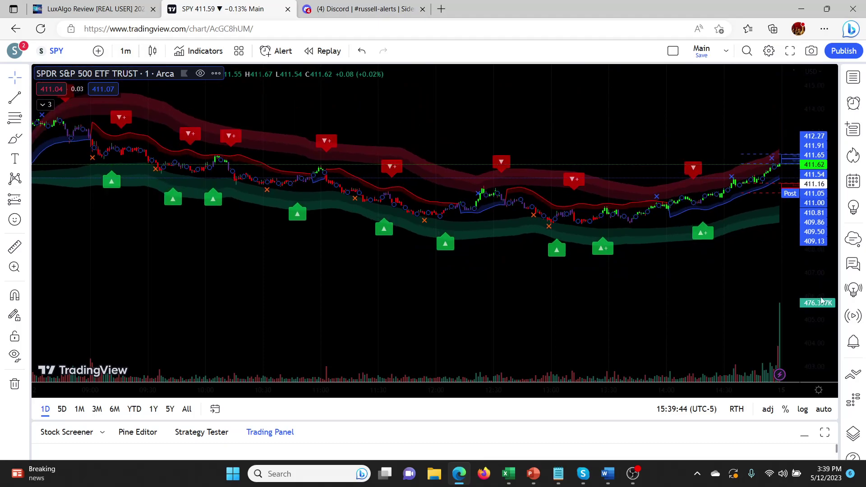
pyautogui.doubleClick(233, 139)
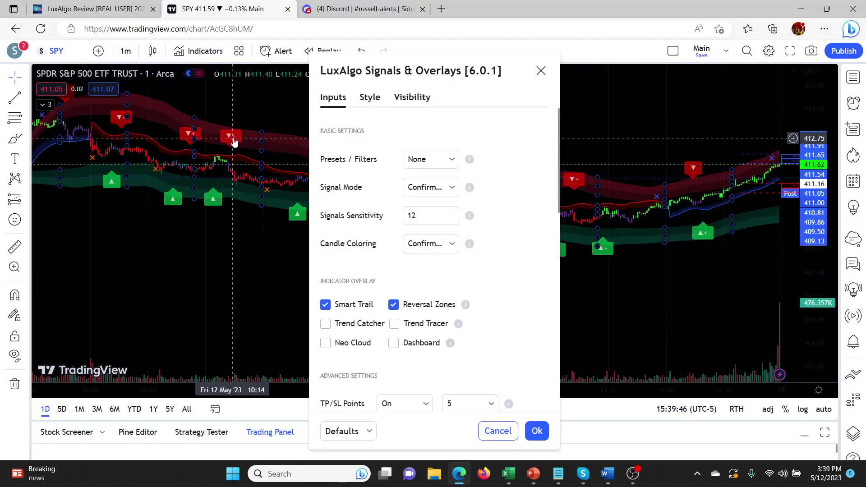
pyautogui.click(448, 162)
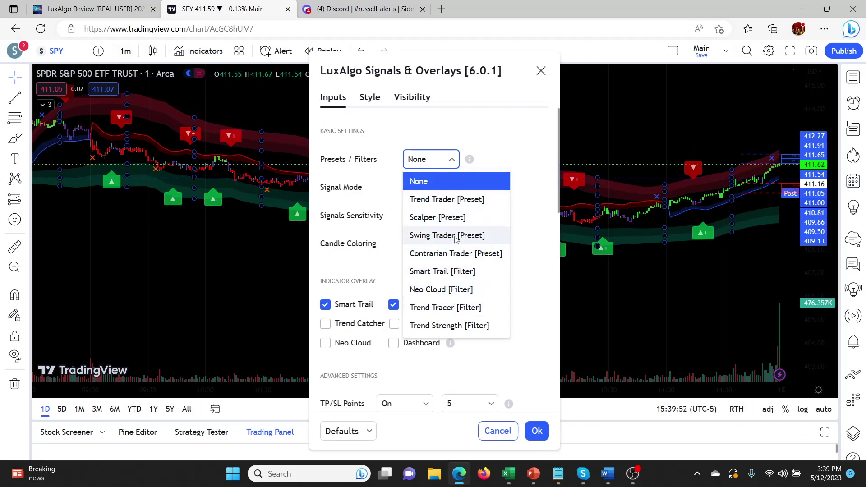
pyautogui.click(445, 273)
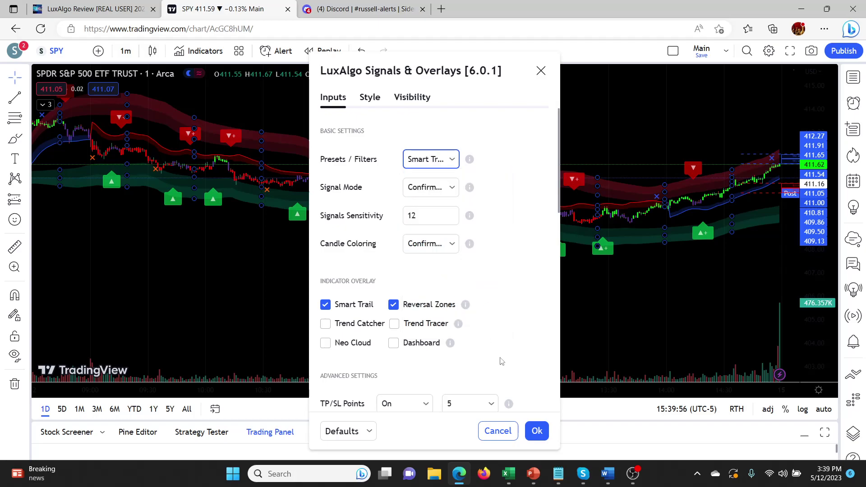
pyautogui.click(537, 431)
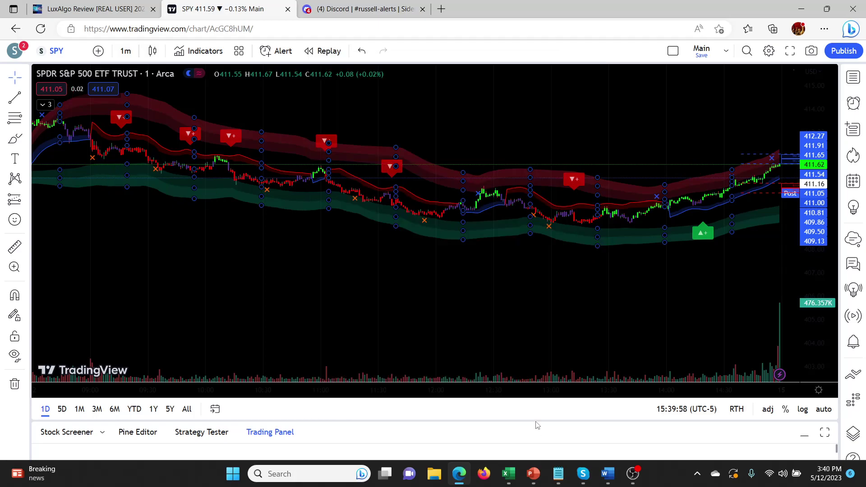
pyautogui.click(383, 290)
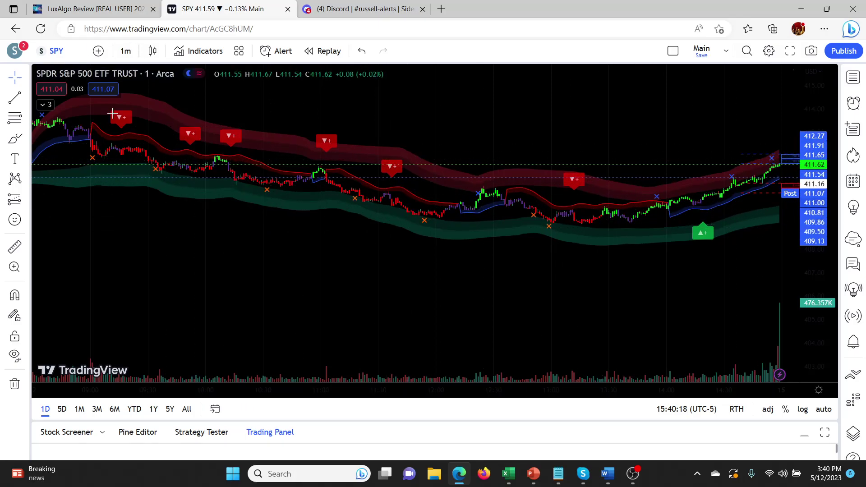
# Step: Open the Presentation2 deck, look at slide 2's trade chart, and return to slide 1
pyautogui.click(533, 481)
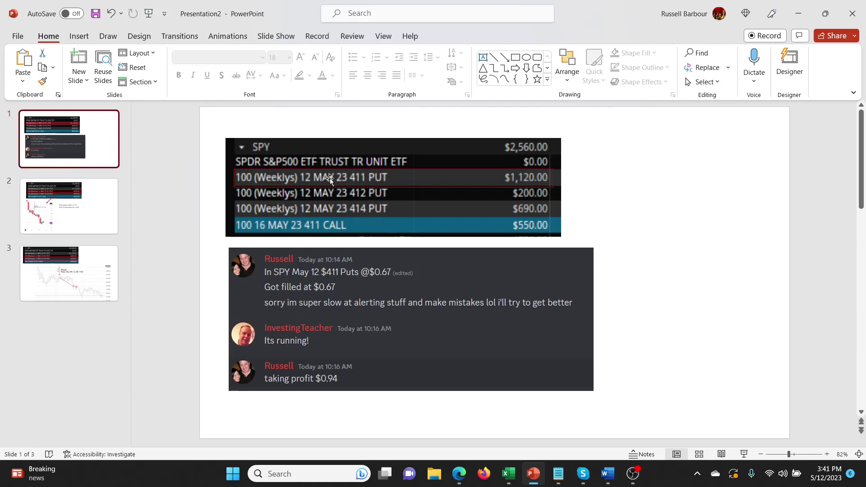
pyautogui.click(105, 196)
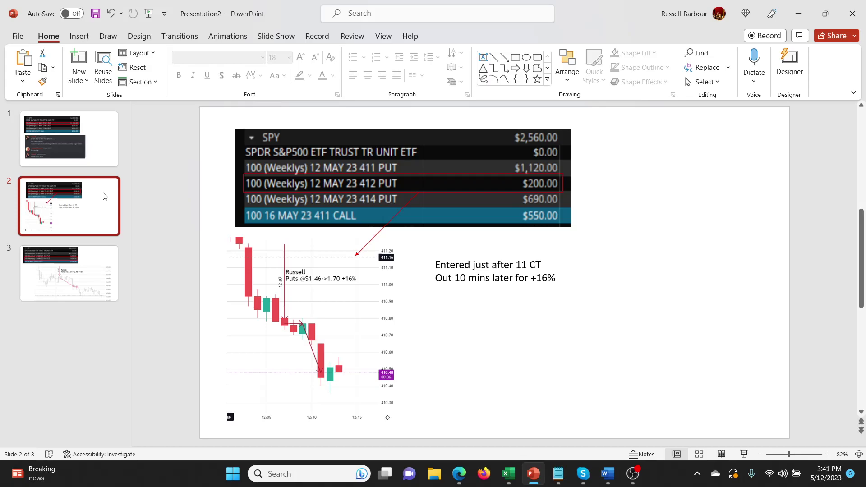
pyautogui.click(72, 137)
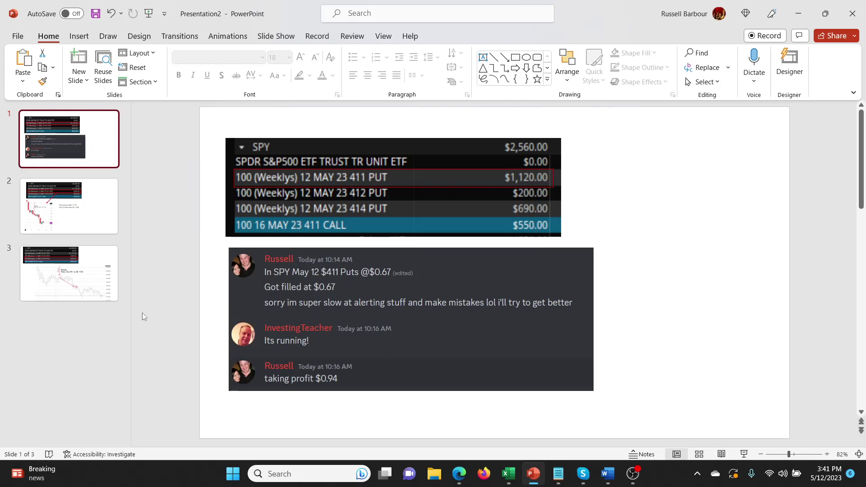
# Step: Narrow the thumbnail pane and drag the chat screenshot's corner outward to nearly the table's width
pyautogui.moveTo(131, 317); pyautogui.dragTo(81, 315)
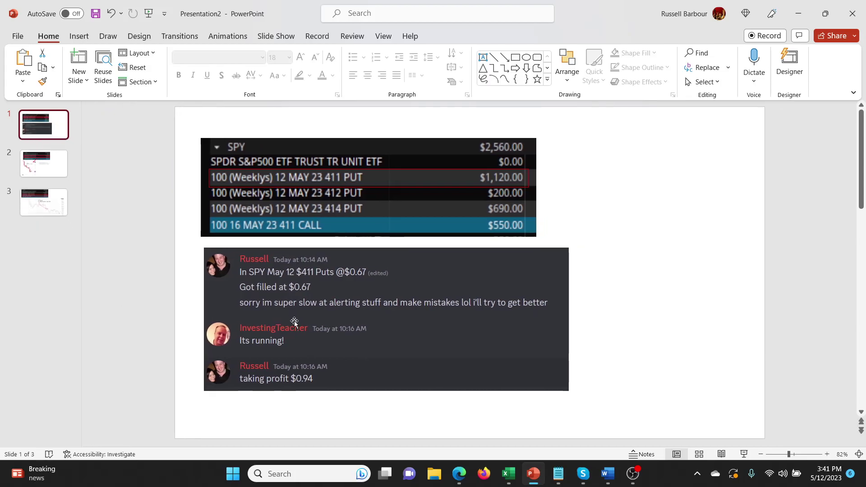
pyautogui.click(479, 277)
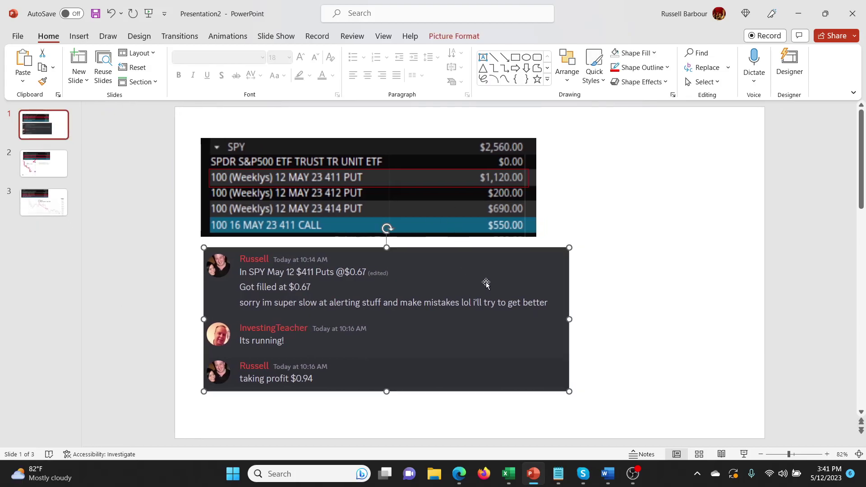
pyautogui.moveTo(570, 392); pyautogui.dragTo(652, 424)
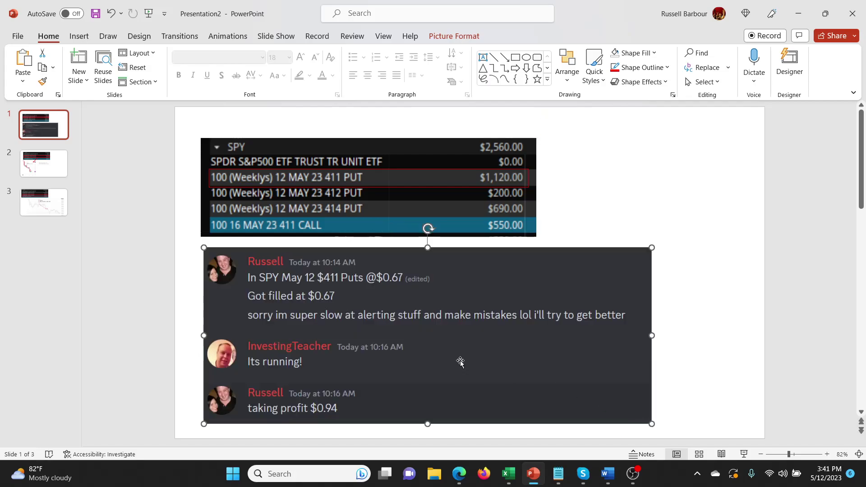